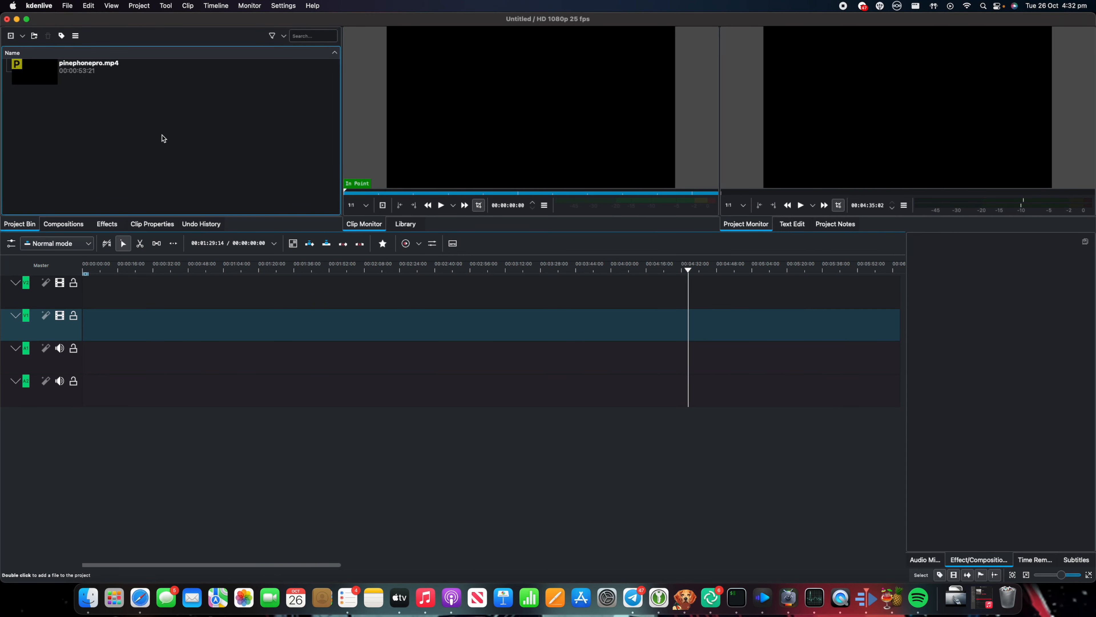
Step: Add pinephonepro.mp4 from the project bin to the timeline and play it back from near the start
left_click_drag(106, 78, 166, 328)
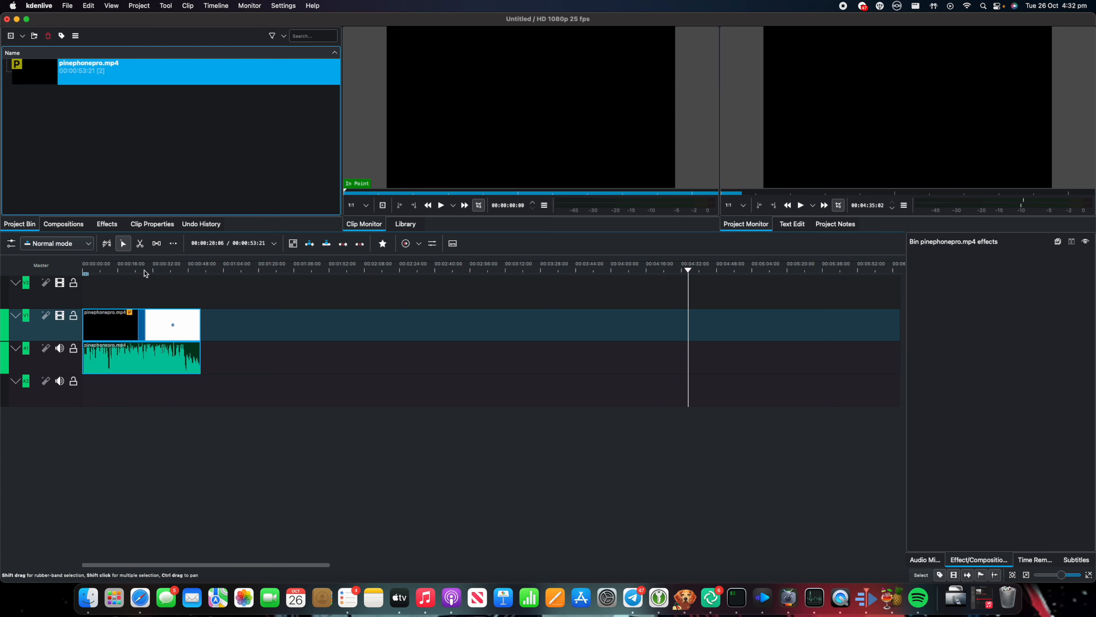
left_click(118, 269)
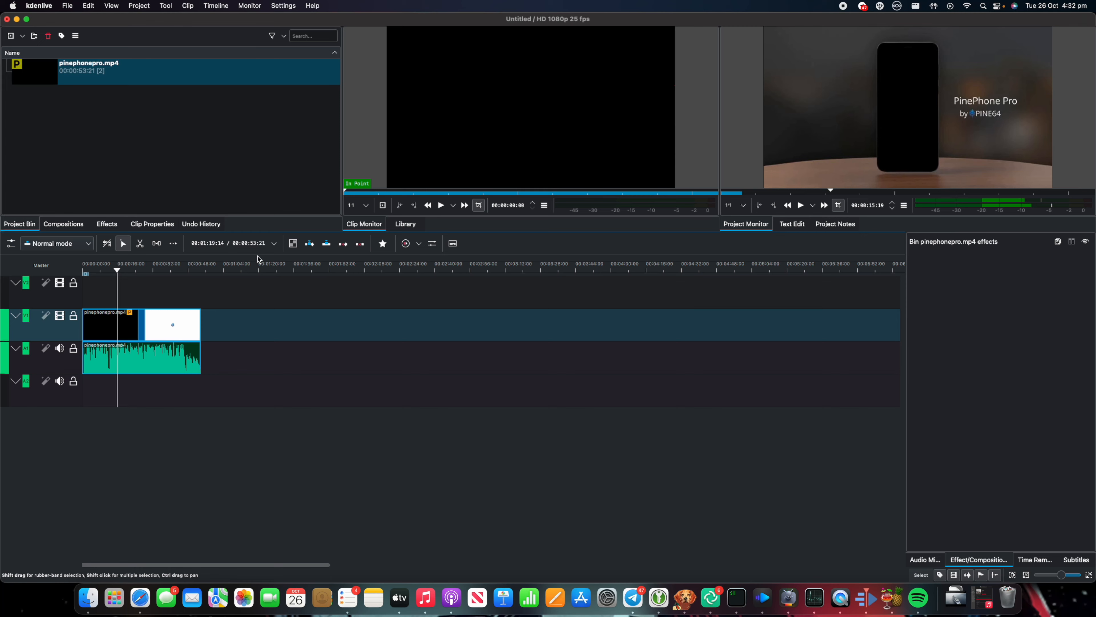
key("space")
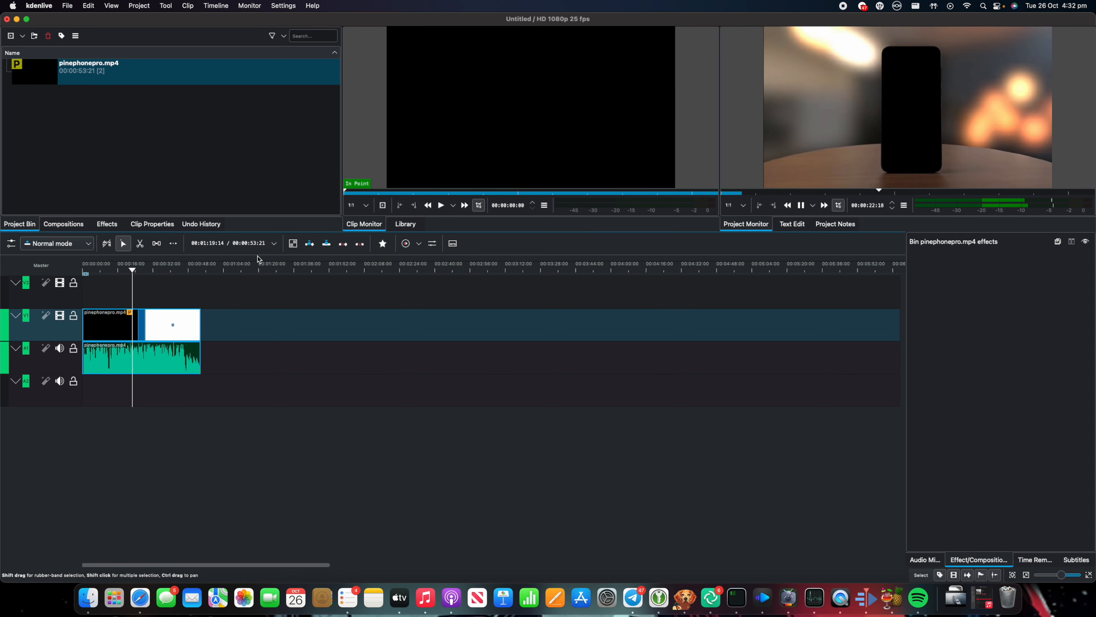
key("space")
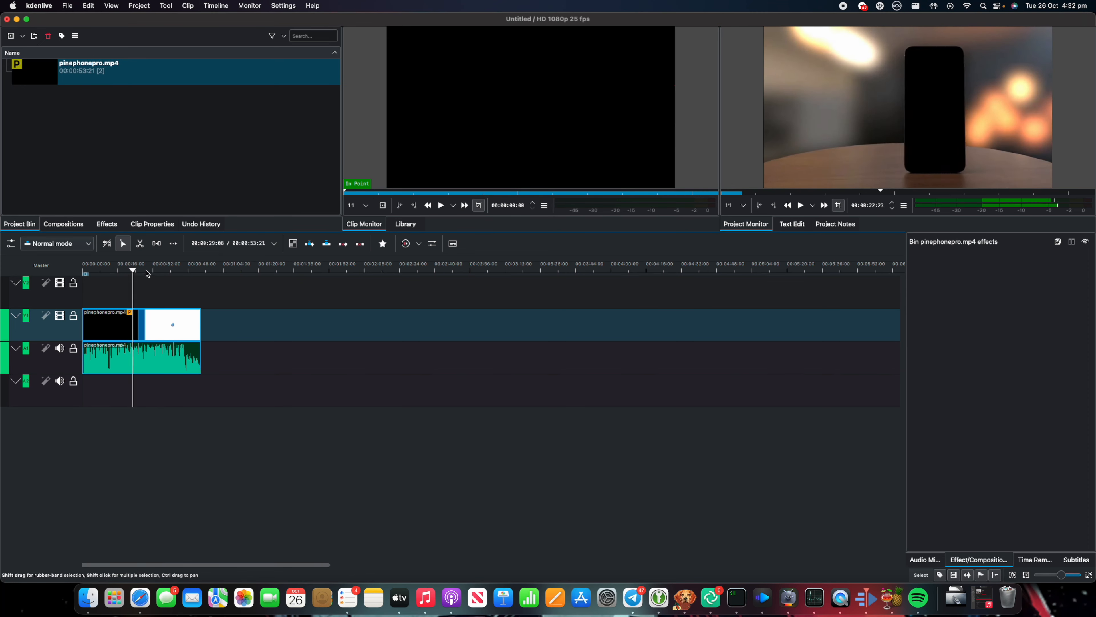
Step: Scrub the playhead forward and set the project monitor's preview resolution to 720p
left_click_drag(147, 270, 164, 285)
left_click(736, 205)
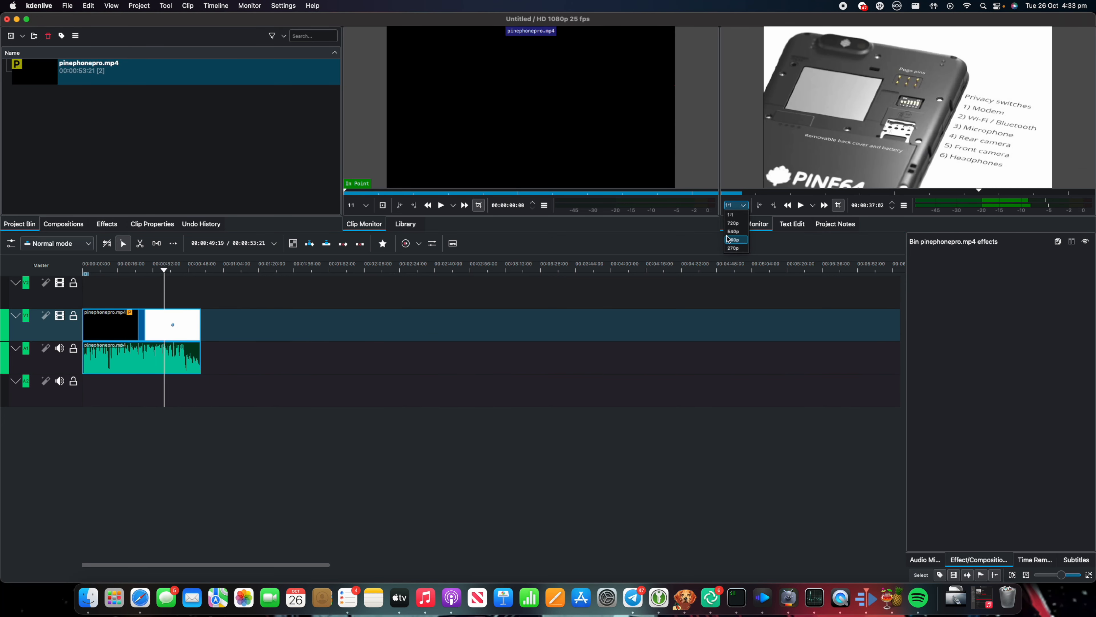
left_click(734, 225)
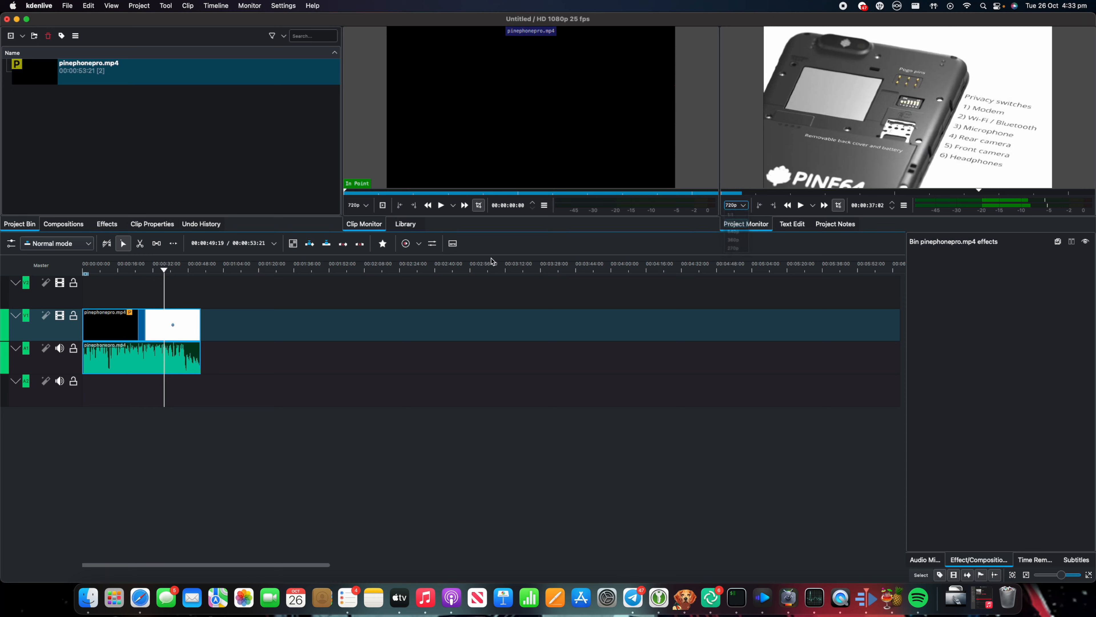
Step: Play to about 00:00:32 and split the clip at the playhead
key("space")
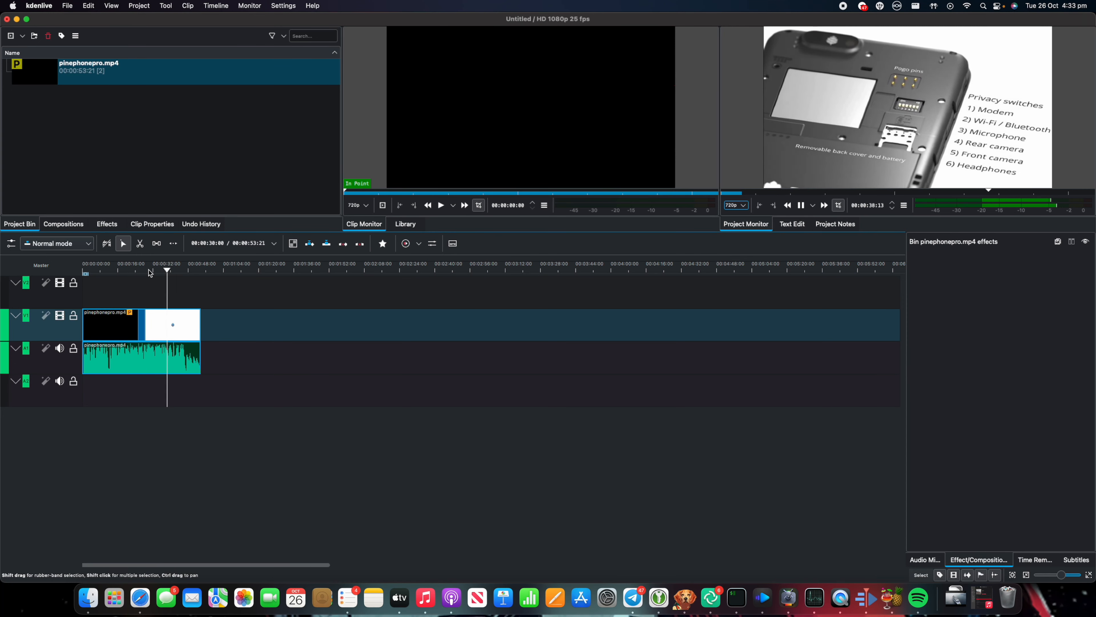
mouse_move(168, 270)
left_mouse_down()
mouse_move(130, 270)
mouse_move(173, 272)
mouse_move(155, 283)
left_mouse_up()
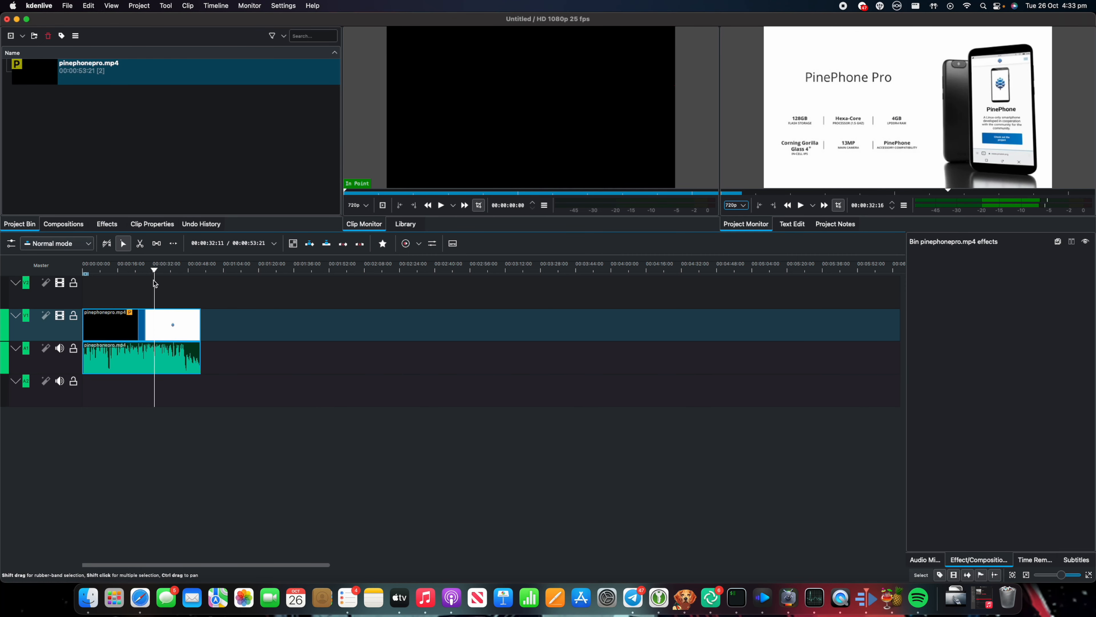
left_click_drag(155, 284, 154, 285)
key("space")
key("space")
key("b")
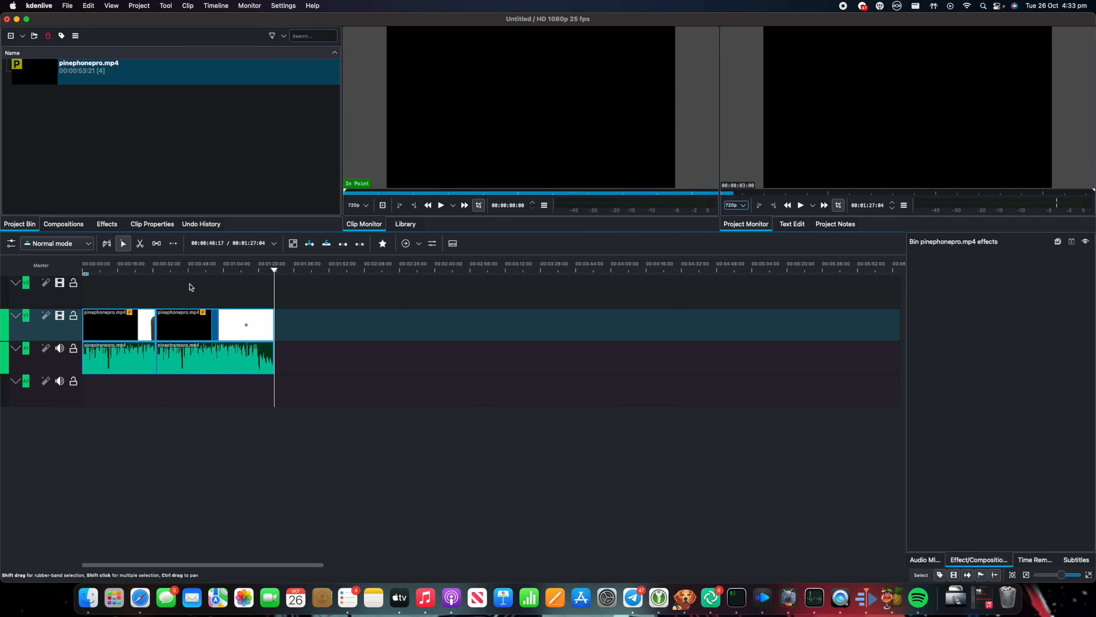
Step: Place another copy of pinephonepro.mp4 on the upper video track starting at about 00:00:18
left_click_drag(254, 317, 220, 284)
left_click(235, 323)
key("b")
left_click_drag(250, 319, 172, 319)
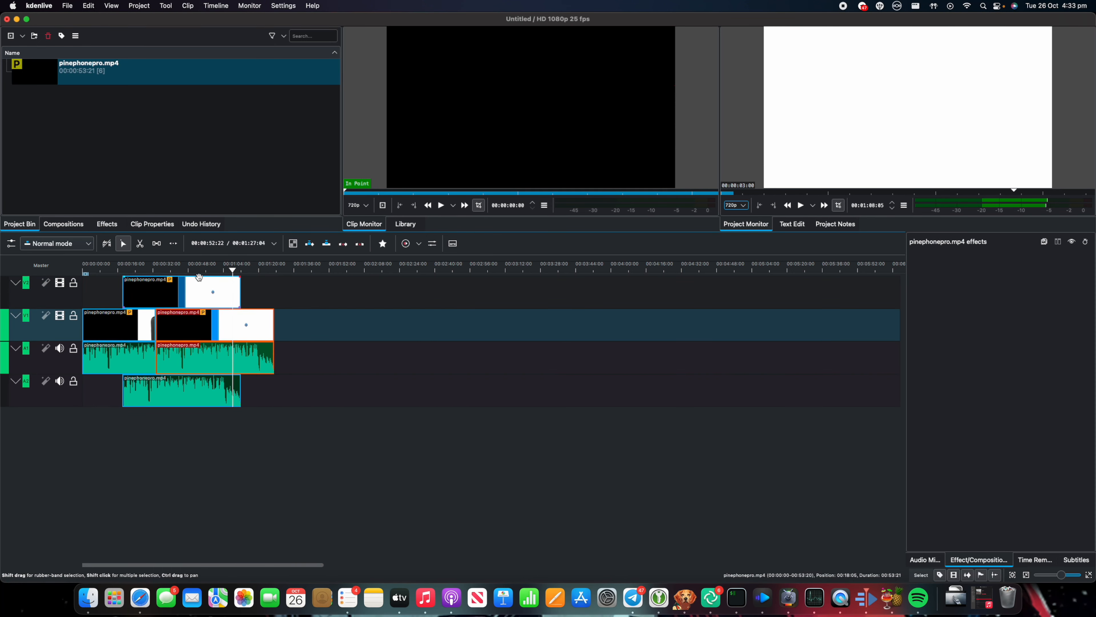
Step: Trim the ends of the upper-track clip and the second lower-track segment so both end at the same point
left_click_drag(241, 299, 214, 299)
left_click_drag(272, 324, 215, 323)
Step: Play back the edited sequence, return the playhead to the start, and close the finished render job queue
left_click(188, 269)
key("space")
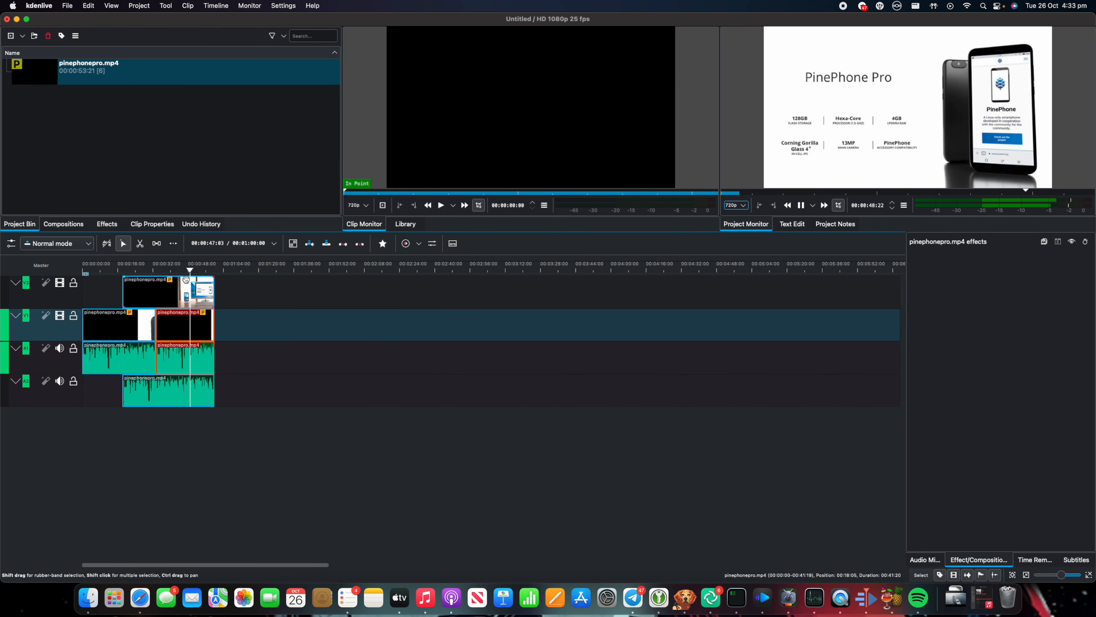
left_click_drag(180, 269, 66, 268)
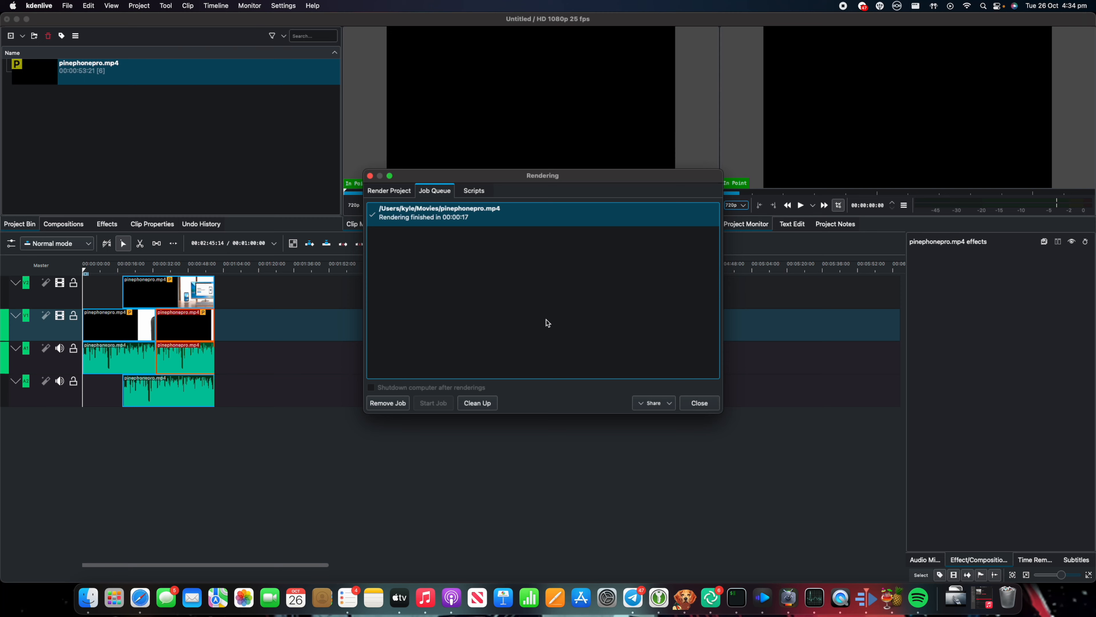
left_click(681, 400)
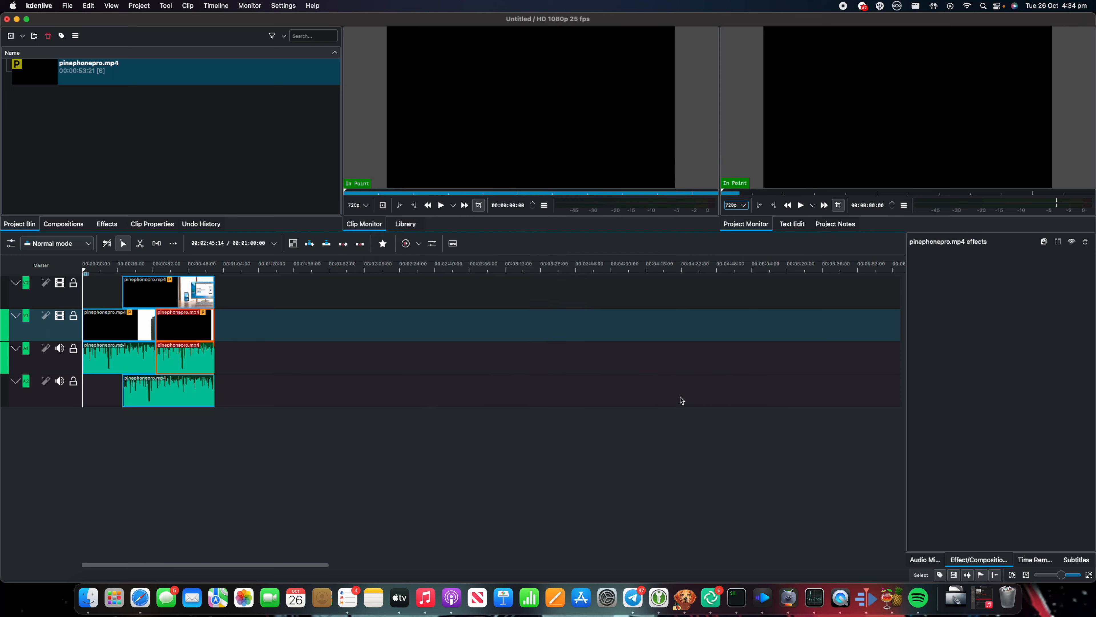
Step: Search the effects for blur and apply Gaussian Blur to the clip on the upper video track
left_click(107, 224)
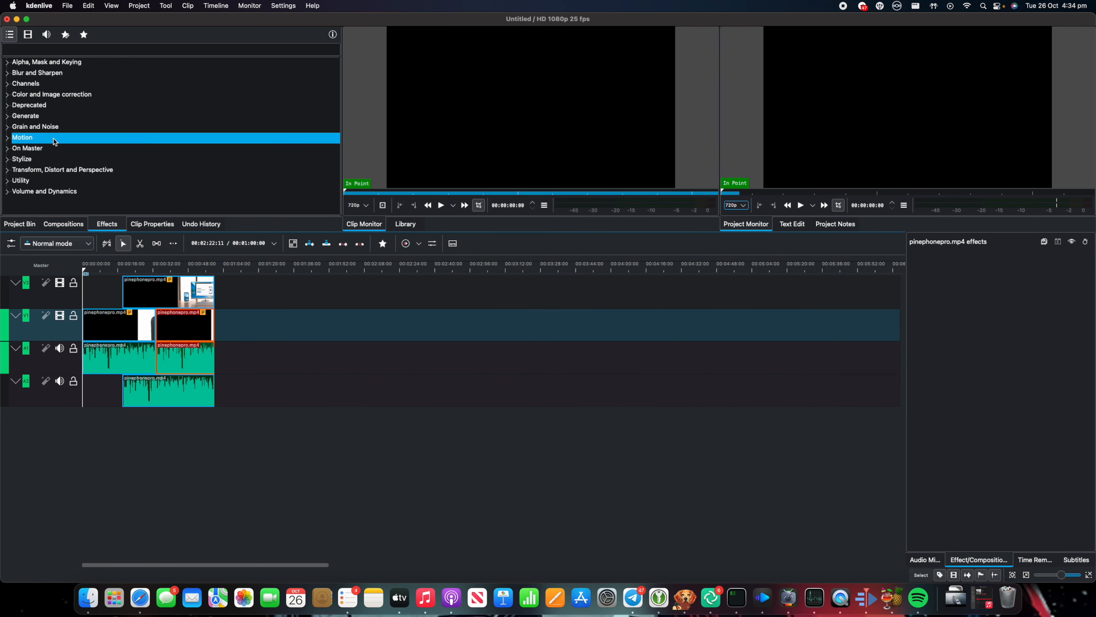
left_click(38, 46)
type("blur")
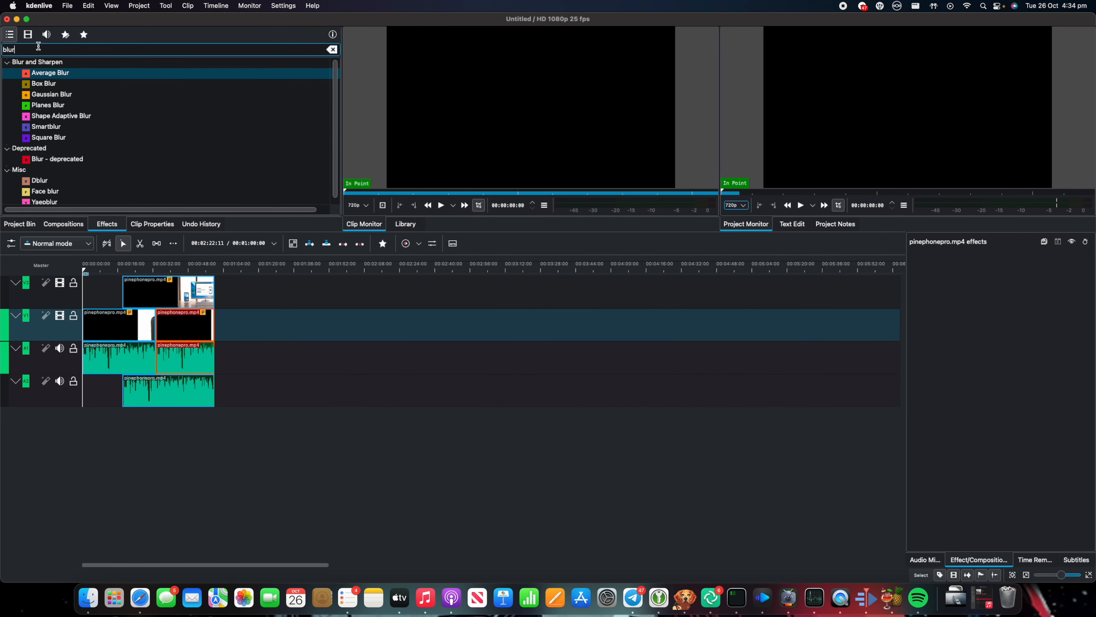
left_click(56, 105)
left_click_drag(51, 94, 168, 288)
Step: Select the blurred upper-track clip and set the Gaussian Blur sigma to 51
left_click(179, 269)
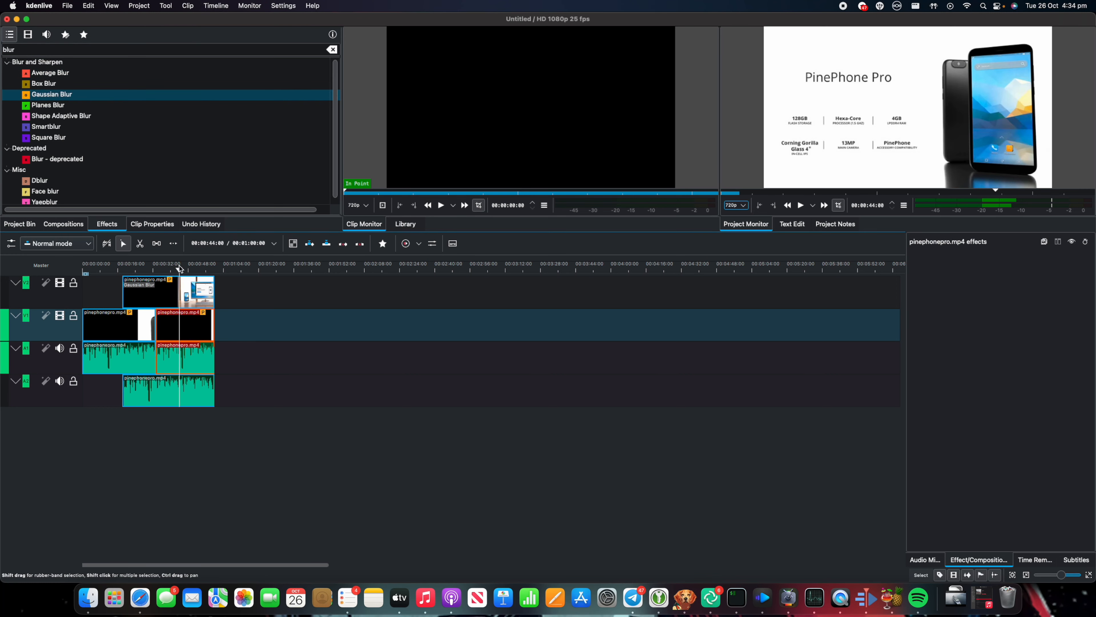
left_click(206, 282)
left_click_drag(971, 273, 916, 276)
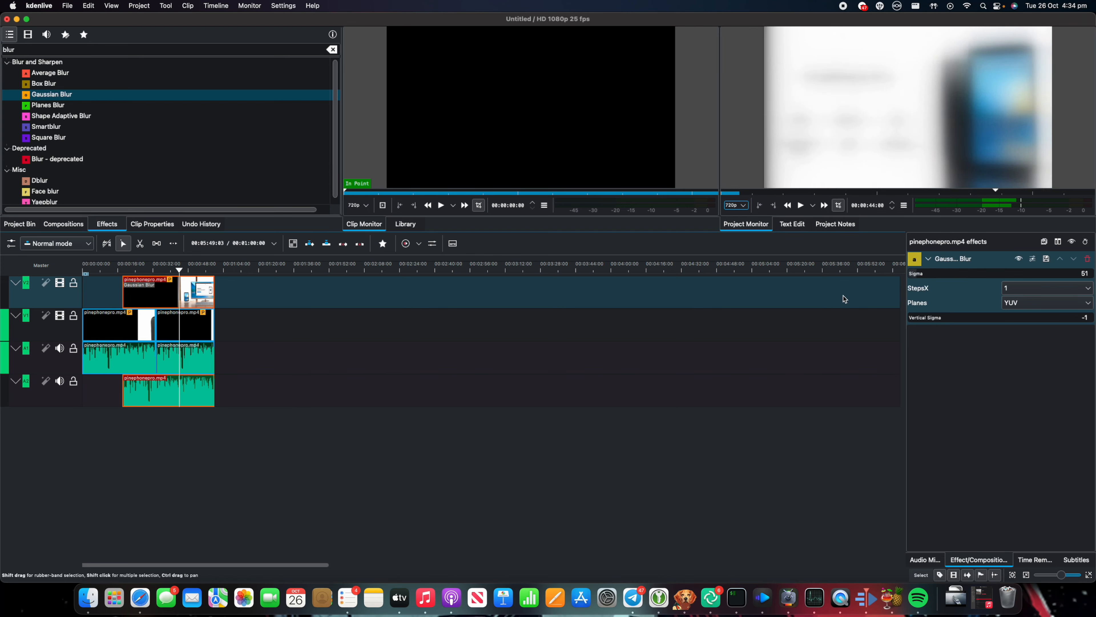
Step: Play back the blurred section of the timeline around 00:00:40
left_click(170, 271)
key("space")
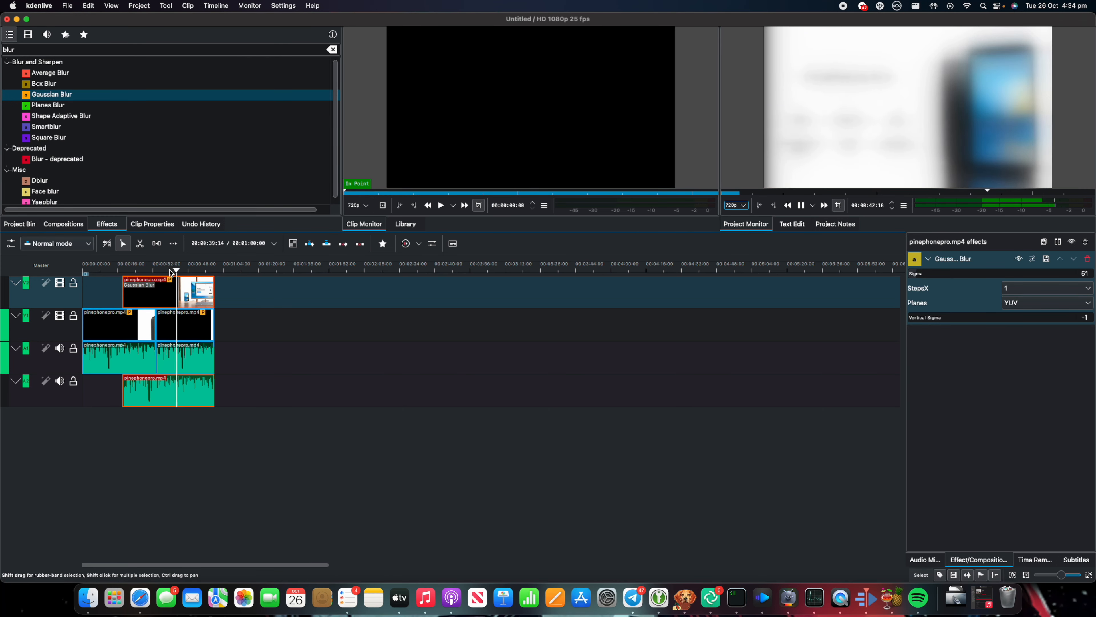
key("space")
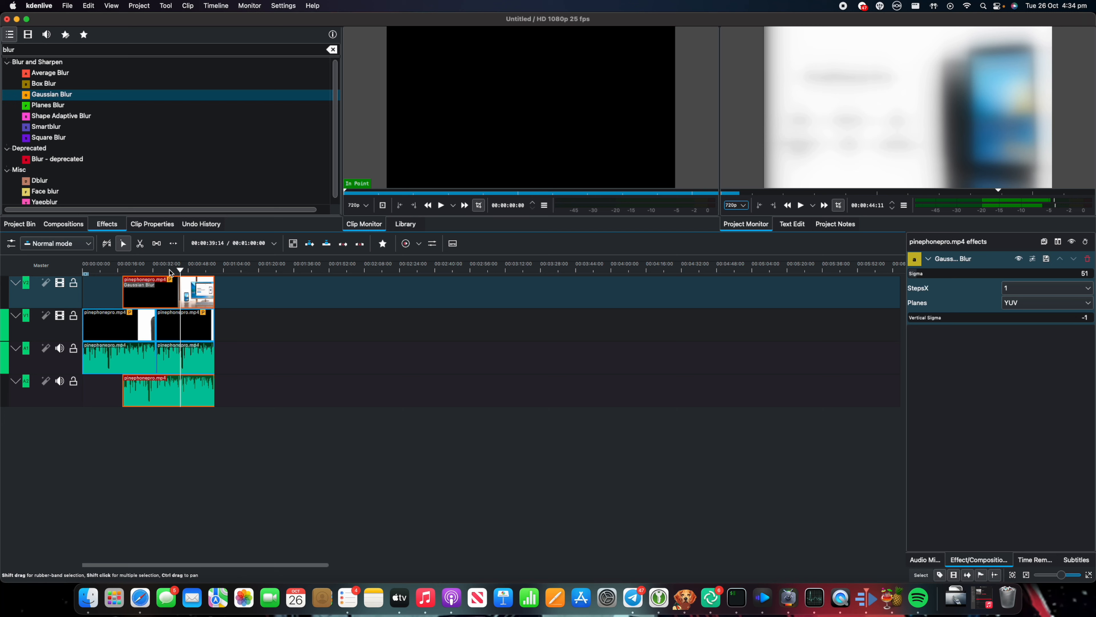
left_click(736, 205)
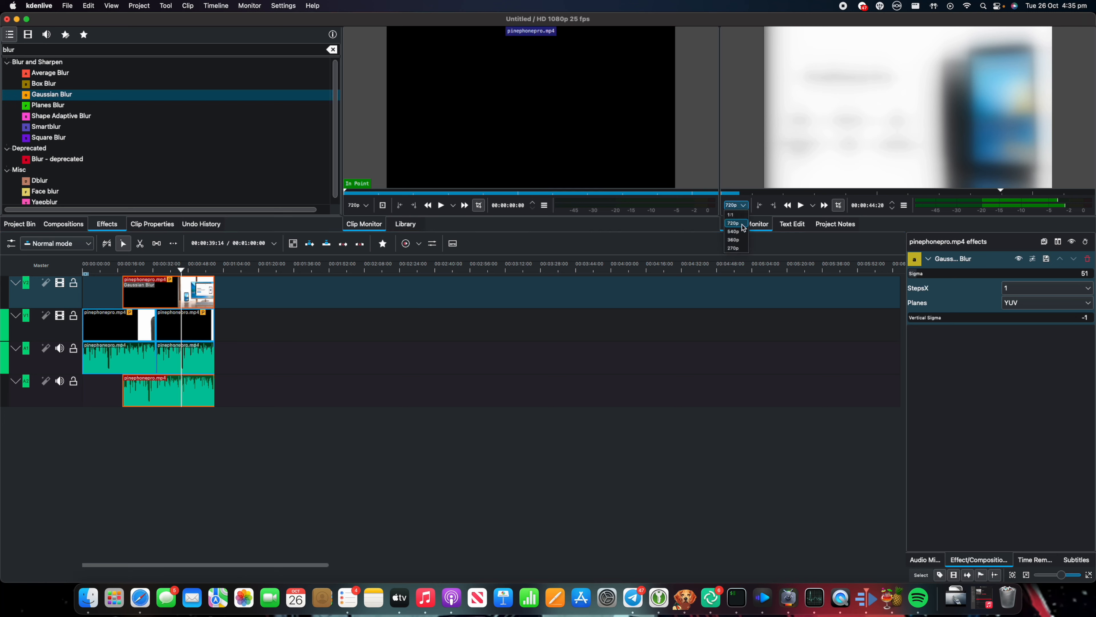
left_click(735, 215)
left_click(178, 267)
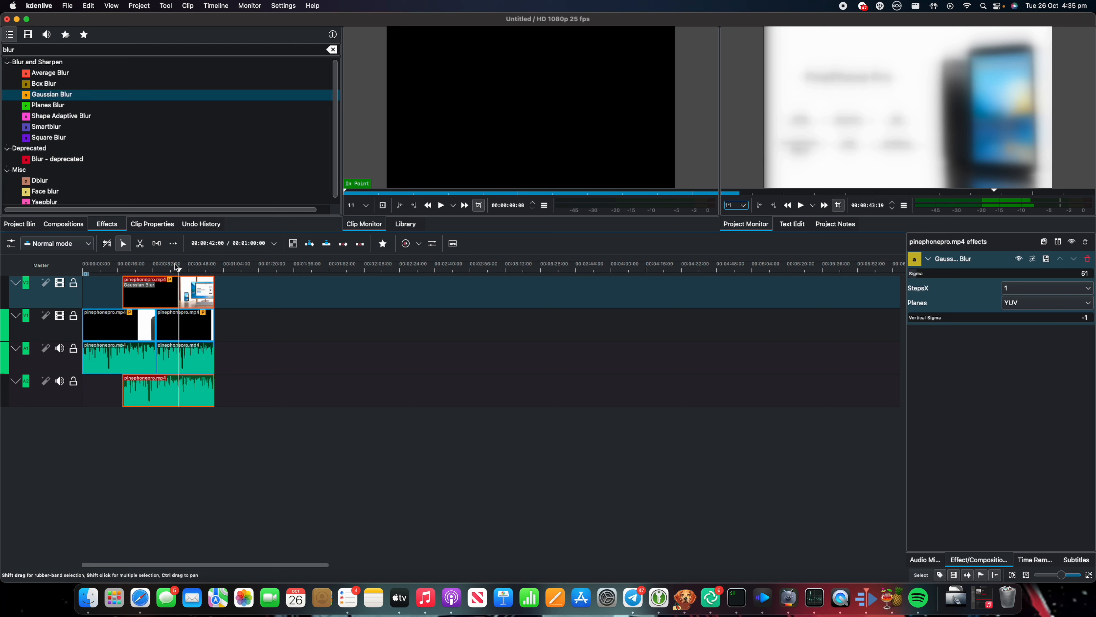
left_click(737, 206)
left_click(736, 224)
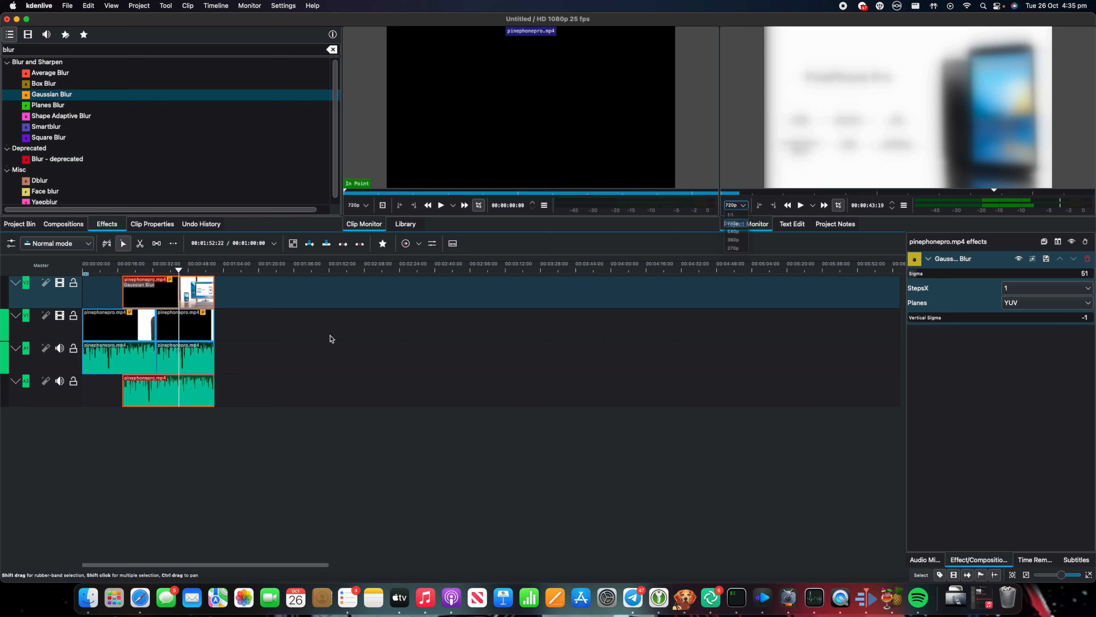